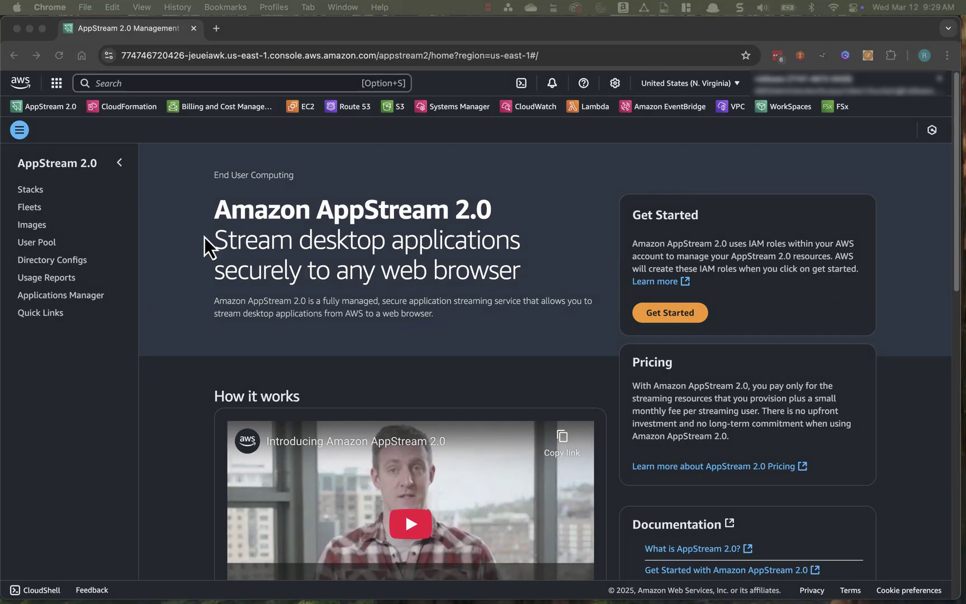
On CBA_APP_STACK, begin an entitlement named EUC with an EUC-department description
{"action": "left_click", "coordinate": [29, 192]}
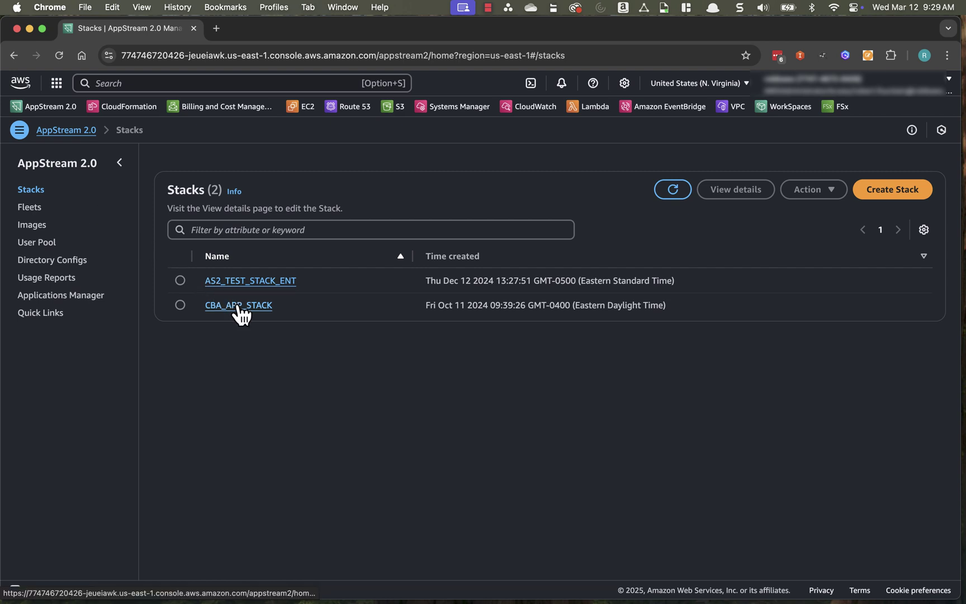
{"action": "left_click", "coordinate": [237, 307]}
{"action": "scroll", "coordinate": [408, 438], "scroll_direction": "down", "scroll_amount": 3}
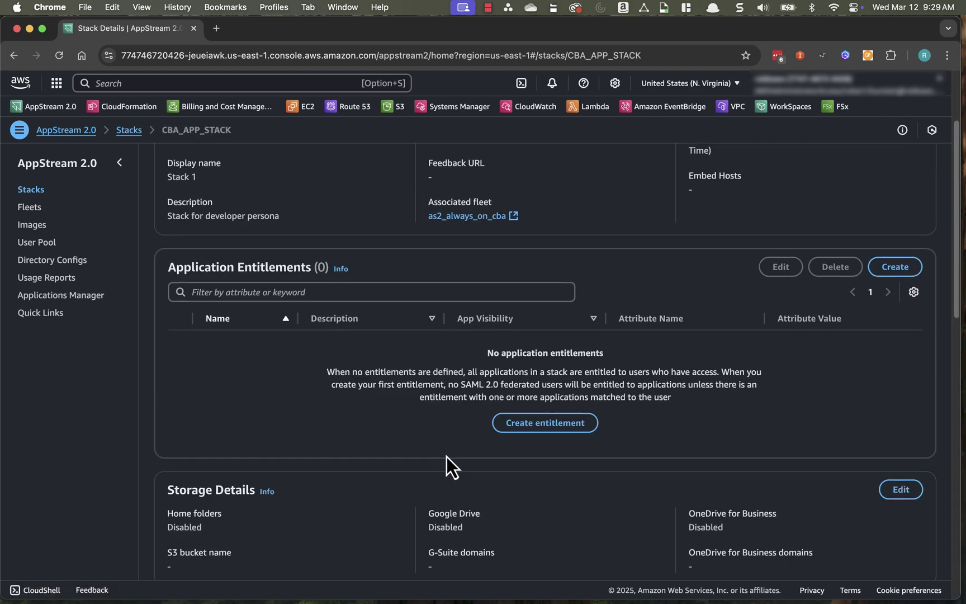
{"action": "left_click", "coordinate": [538, 424]}
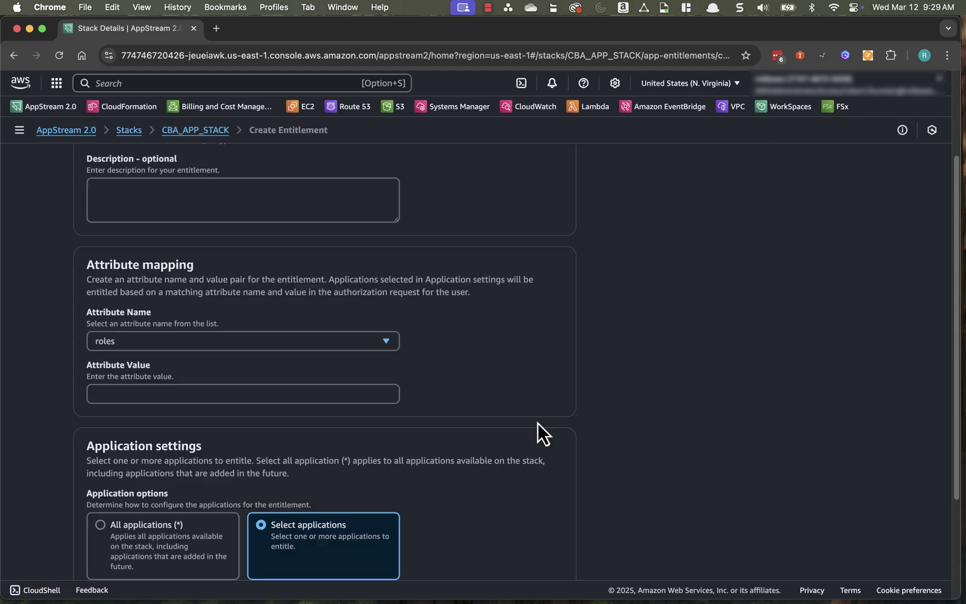
{"action": "left_click", "coordinate": [198, 207]}
{"action": "type", "text": "EUC"}
{"action": "key", "text": "Tab"}
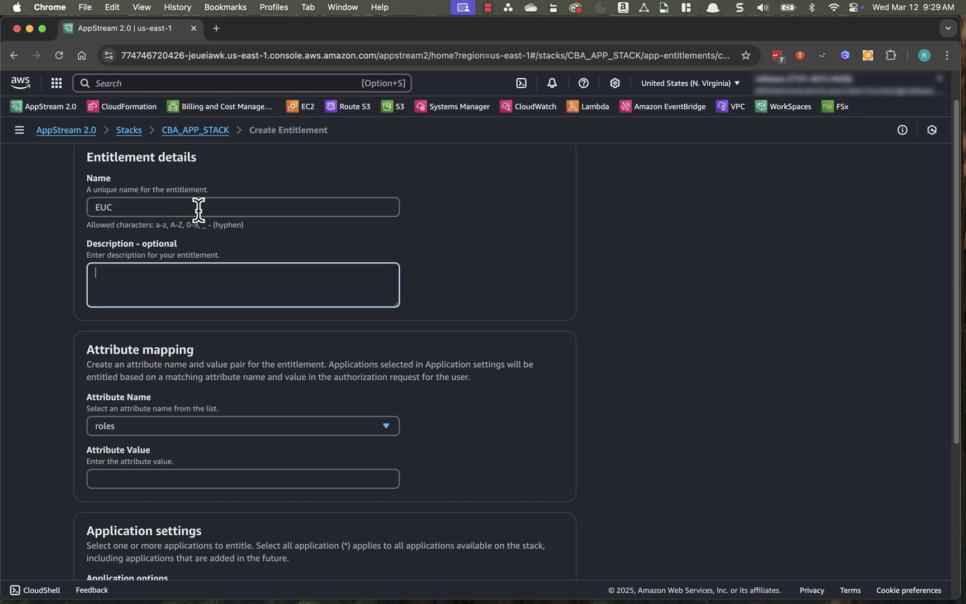
{"action": "type", "text": "Application entit"}
{"action": "type", "text": "lements for EUC department"}
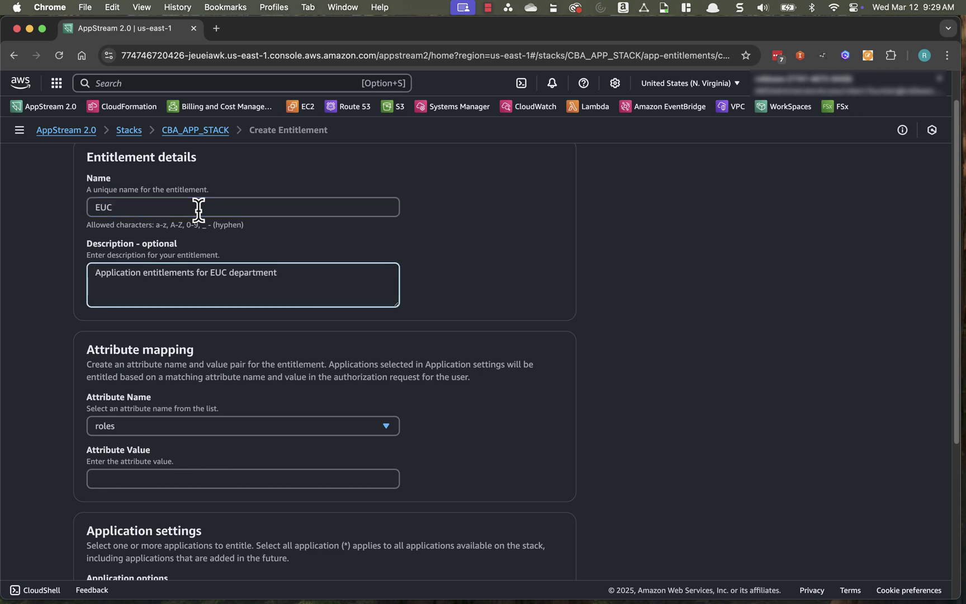
Set the entitlement's attribute name to department and begin entering the value EUC
{"action": "left_click", "coordinate": [149, 424]}
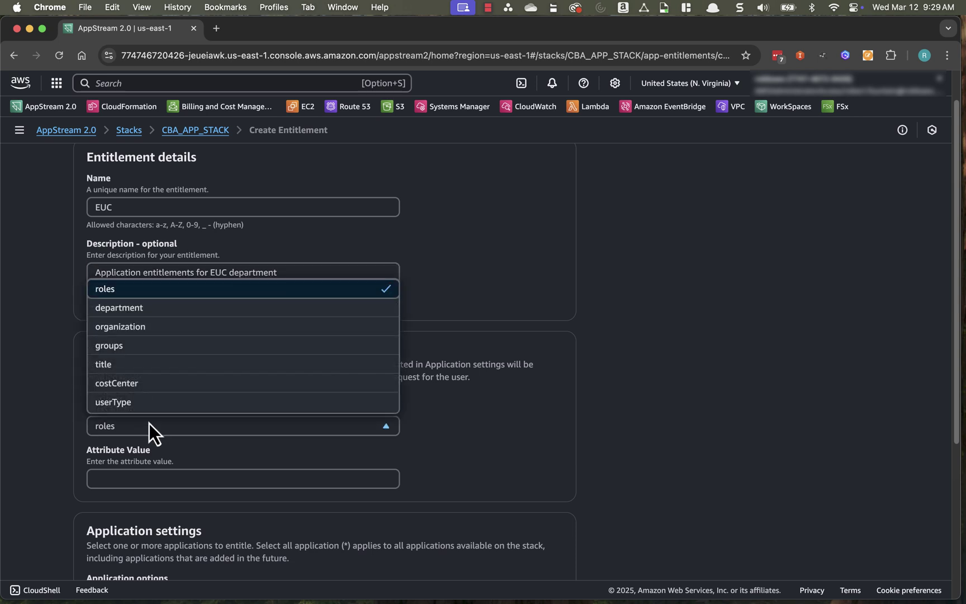
{"action": "left_click", "coordinate": [121, 312]}
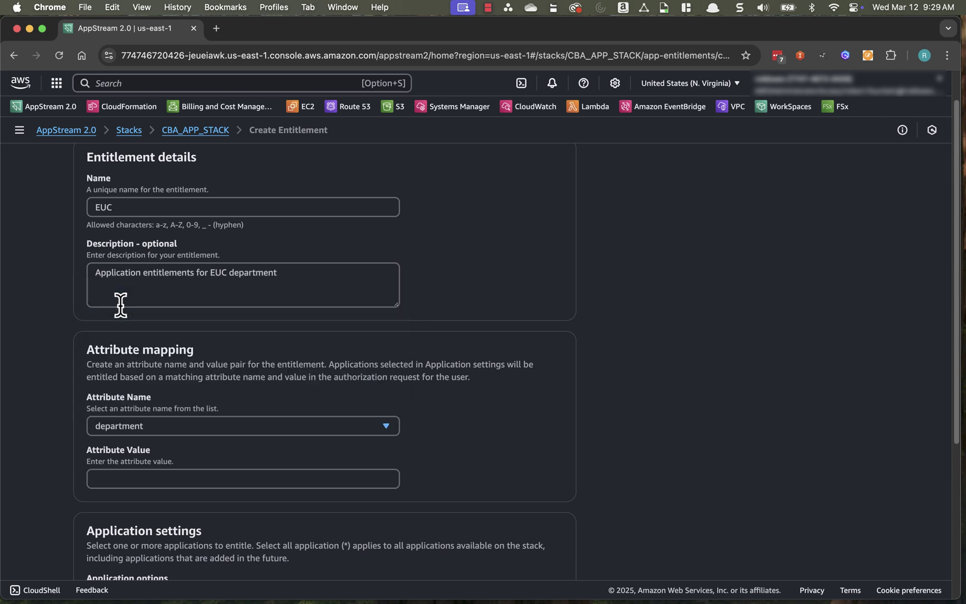
{"action": "left_click", "coordinate": [114, 470]}
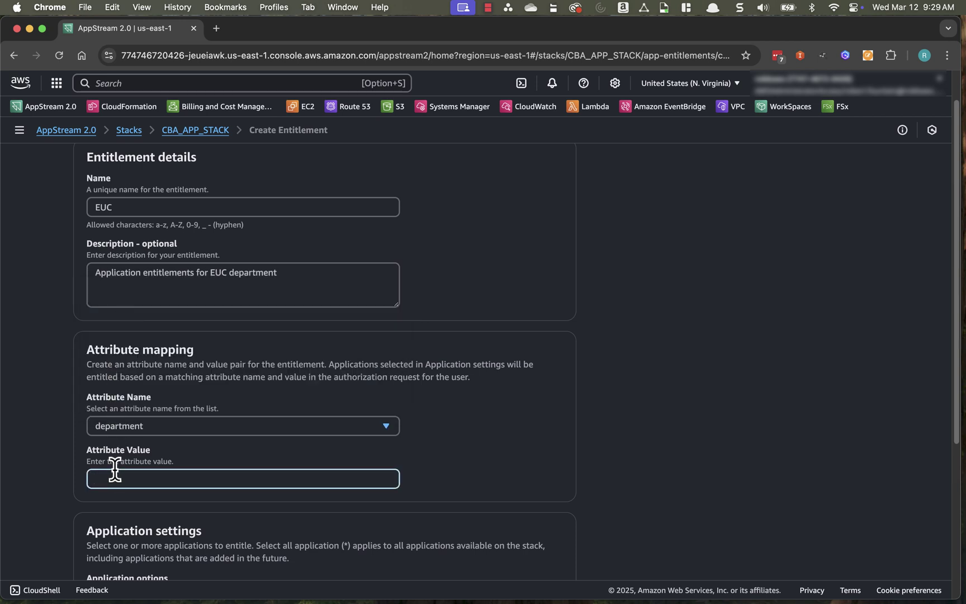
{"action": "type", "text": "EUC"}
{"action": "scroll", "coordinate": [286, 400], "scroll_direction": "down", "scroll_amount": 5}
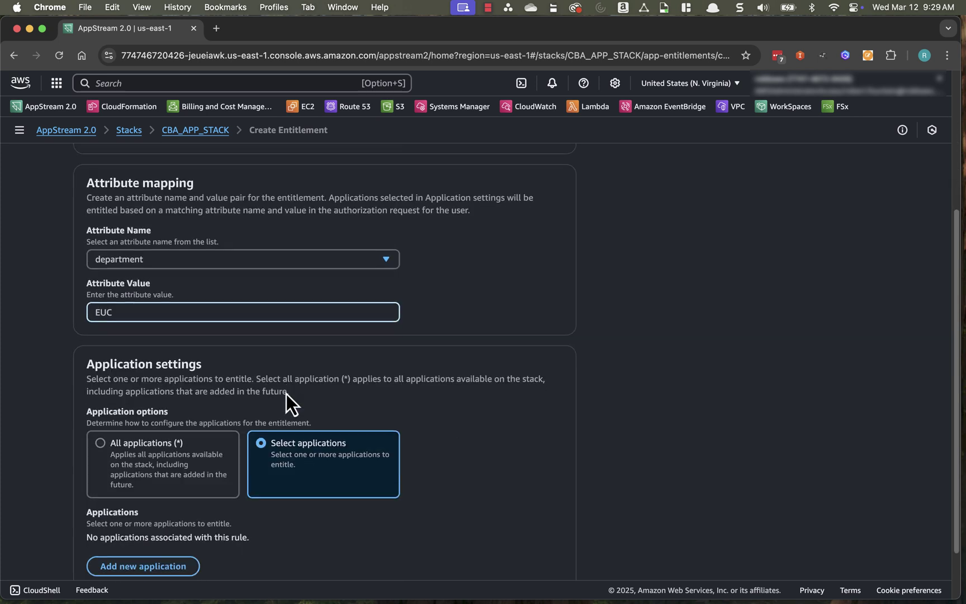
Restrict EUC to selected applications notepad++, vlc and firefox, and save the entitlement
{"action": "left_click", "coordinate": [141, 412]}
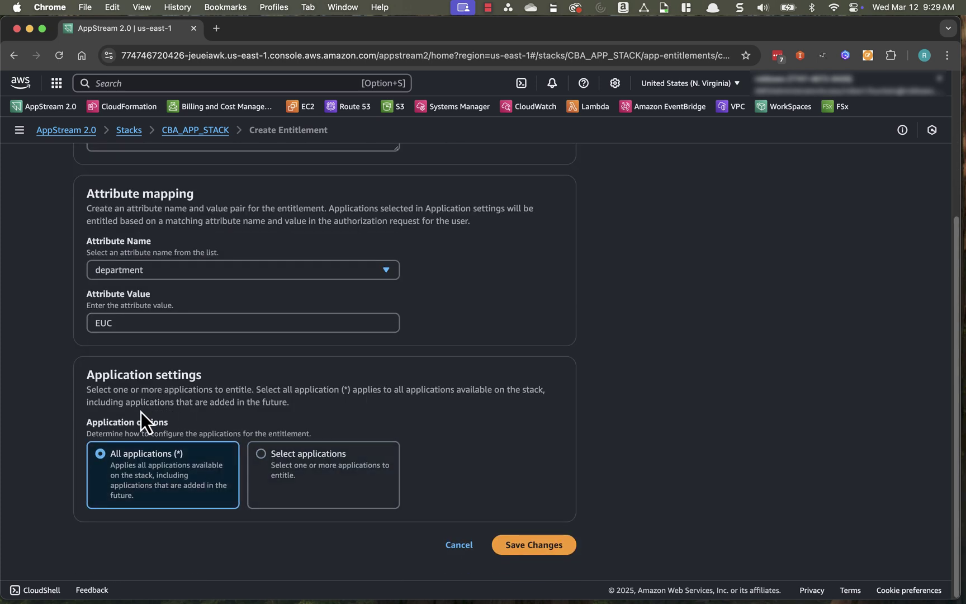
{"action": "left_click", "coordinate": [297, 457]}
{"action": "scroll", "coordinate": [332, 459], "scroll_direction": "down", "scroll_amount": 3}
{"action": "scroll", "coordinate": [254, 506], "scroll_direction": "down", "scroll_amount": 1}
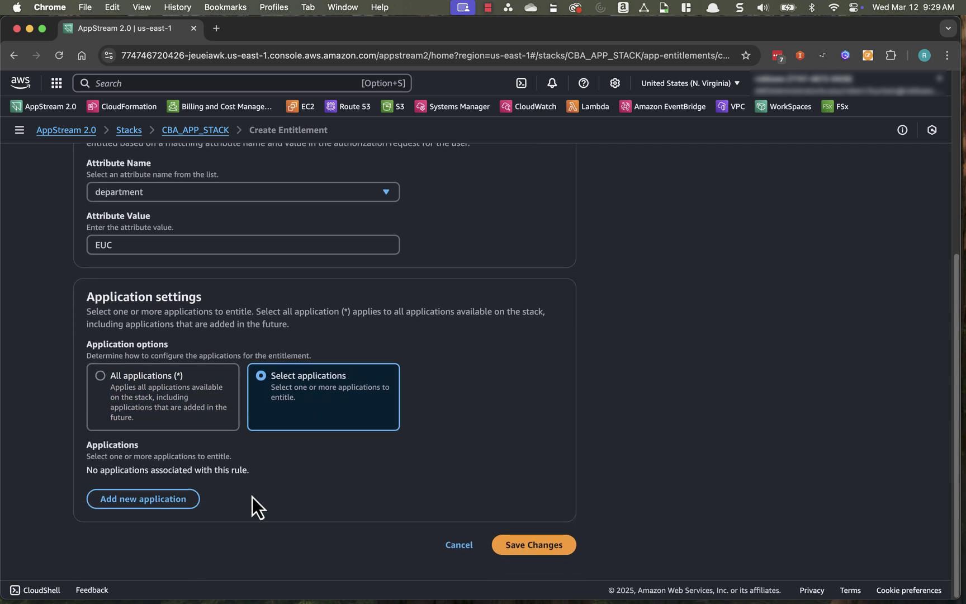
{"action": "left_click", "coordinate": [160, 498]}
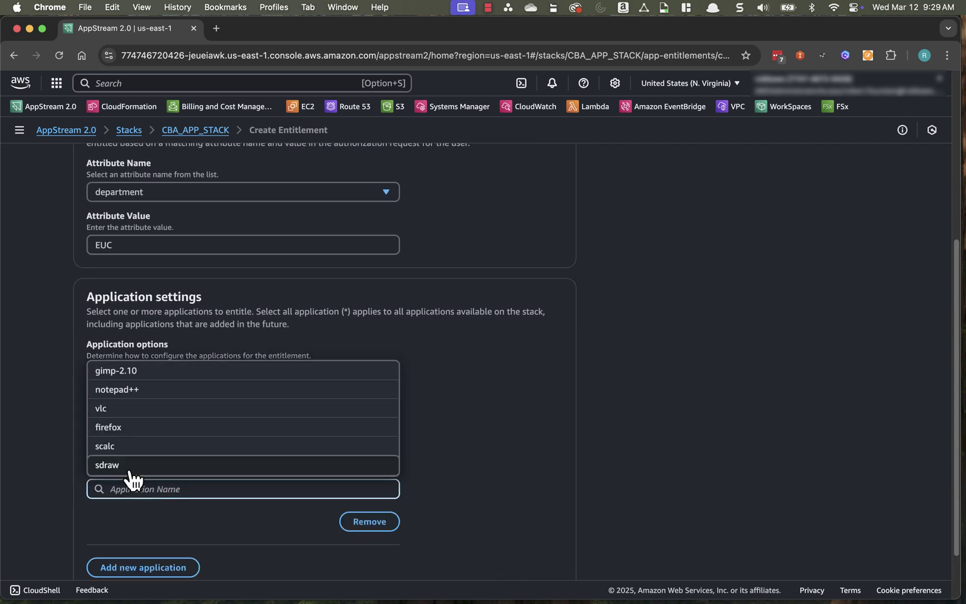
{"action": "left_click", "coordinate": [141, 400]}
{"action": "left_click", "coordinate": [143, 566]}
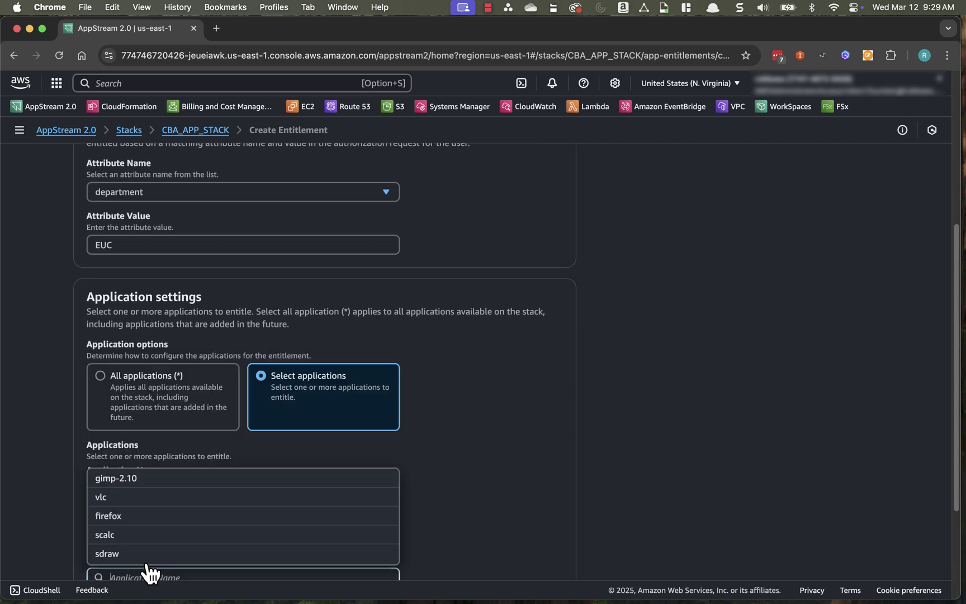
{"action": "left_click", "coordinate": [134, 480]}
{"action": "scroll", "coordinate": [134, 483], "scroll_direction": "down", "scroll_amount": 3}
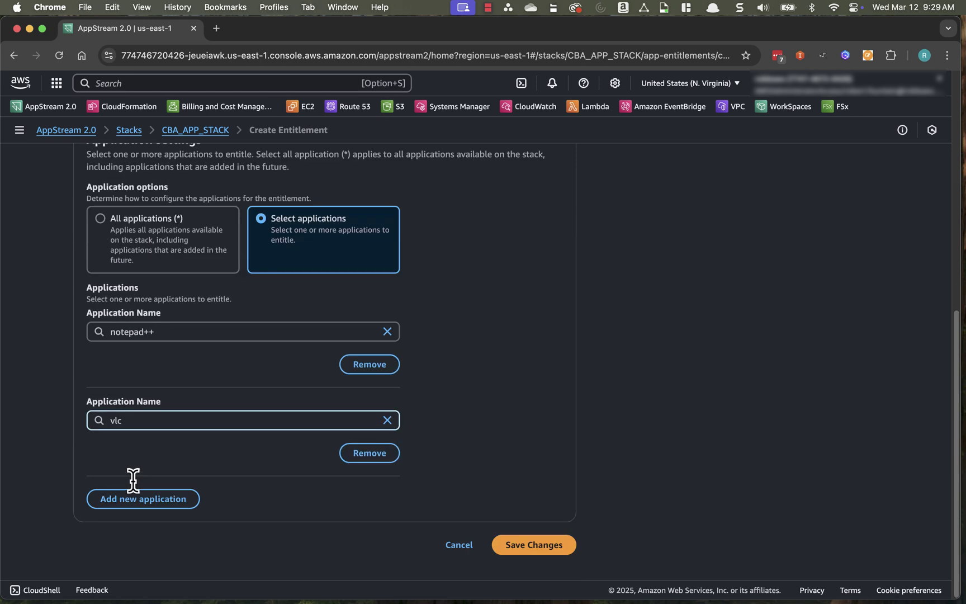
{"action": "left_click", "coordinate": [131, 507]}
{"action": "left_click", "coordinate": [123, 447]}
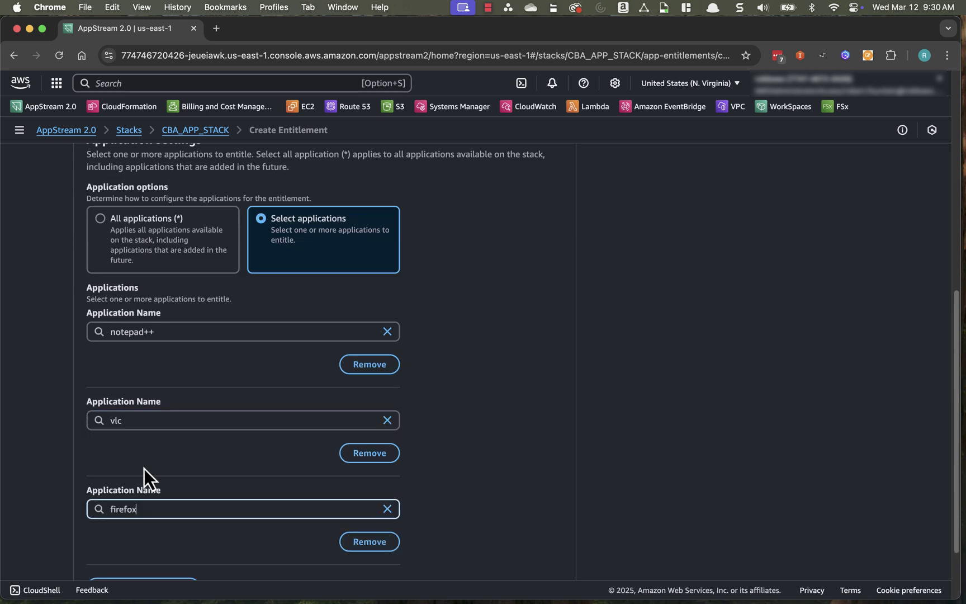
{"action": "scroll", "coordinate": [226, 483], "scroll_direction": "down", "scroll_amount": 2}
{"action": "left_click", "coordinate": [509, 545]}
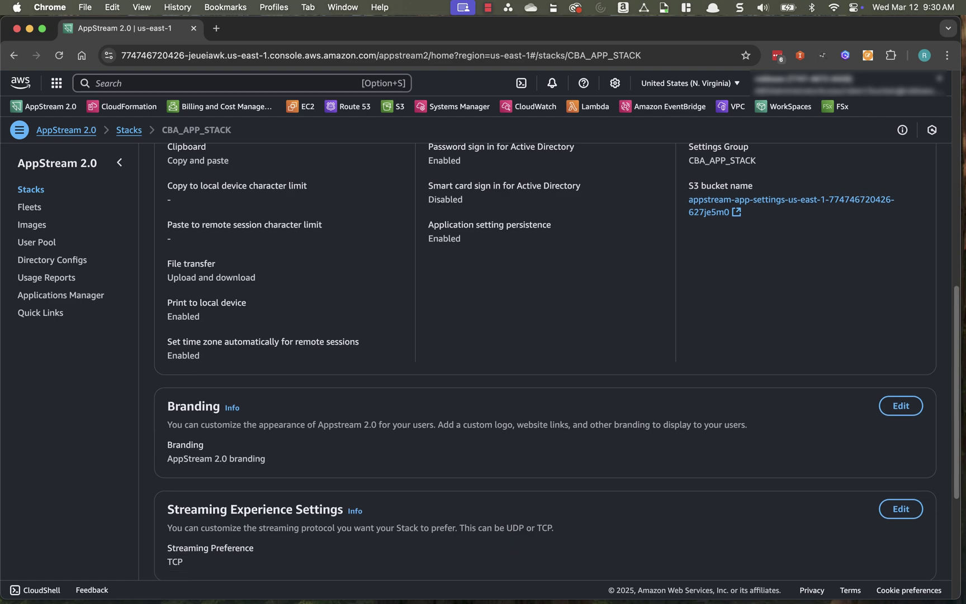
{"action": "scroll", "coordinate": [650, 171], "scroll_direction": "down", "scroll_amount": 1}
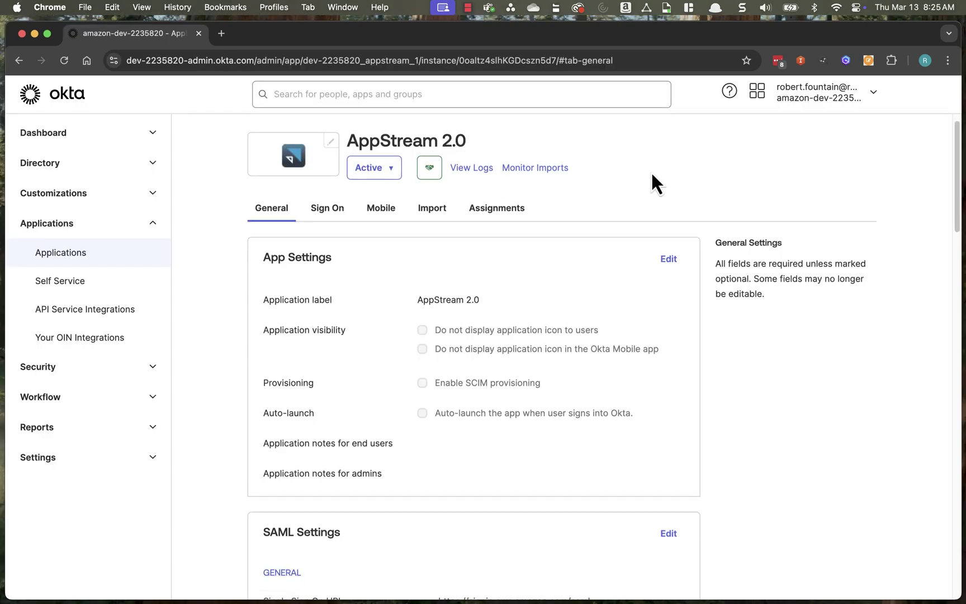
{"action": "scroll", "coordinate": [650, 171], "scroll_direction": "down", "scroll_amount": 5}
{"action": "scroll", "coordinate": [452, 167], "scroll_direction": "down", "scroll_amount": 2}
{"action": "scroll", "coordinate": [256, 168], "scroll_direction": "down", "scroll_amount": 3}
{"action": "scroll", "coordinate": [262, 149], "scroll_direction": "down", "scroll_amount": 3}
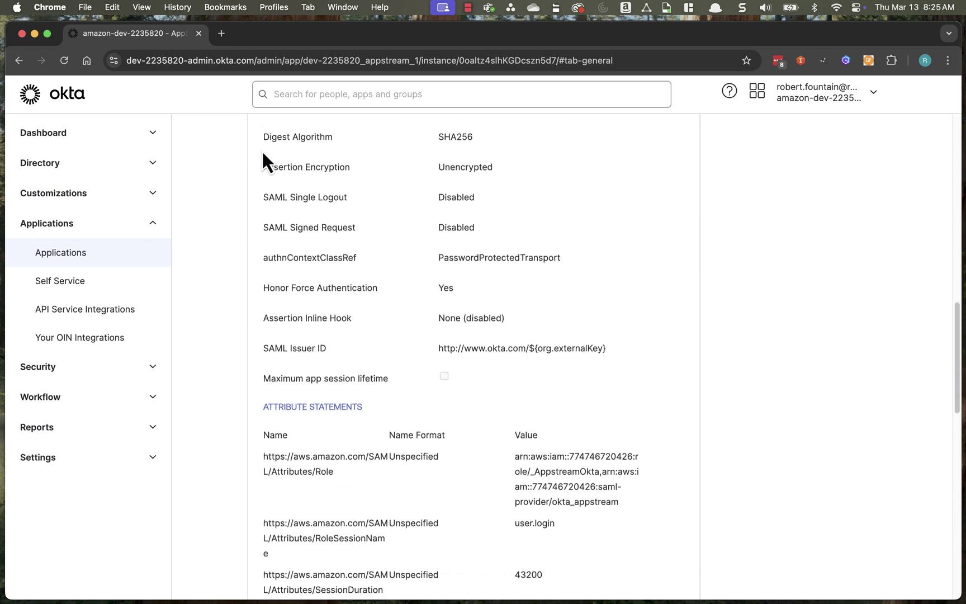
{"action": "scroll", "coordinate": [262, 151], "scroll_direction": "down", "scroll_amount": 4}
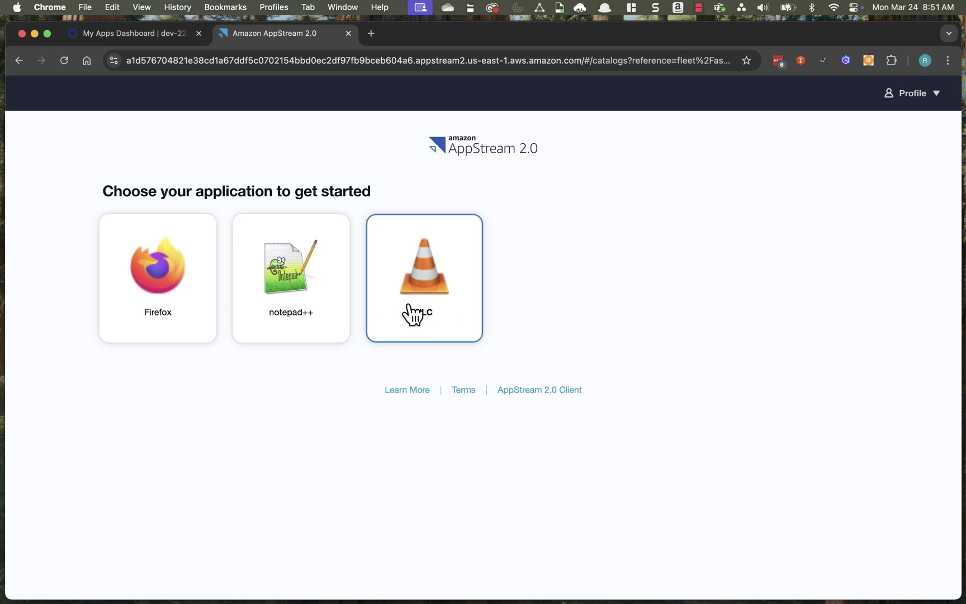
Launch notepad++ from the AppStream catalog to start a streaming session
{"action": "left_click", "coordinate": [289, 290]}
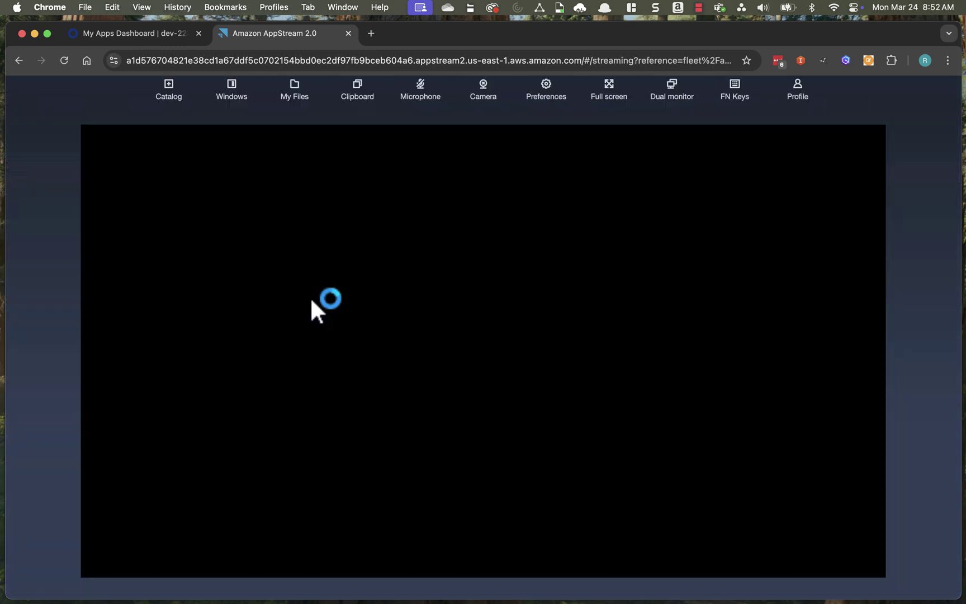